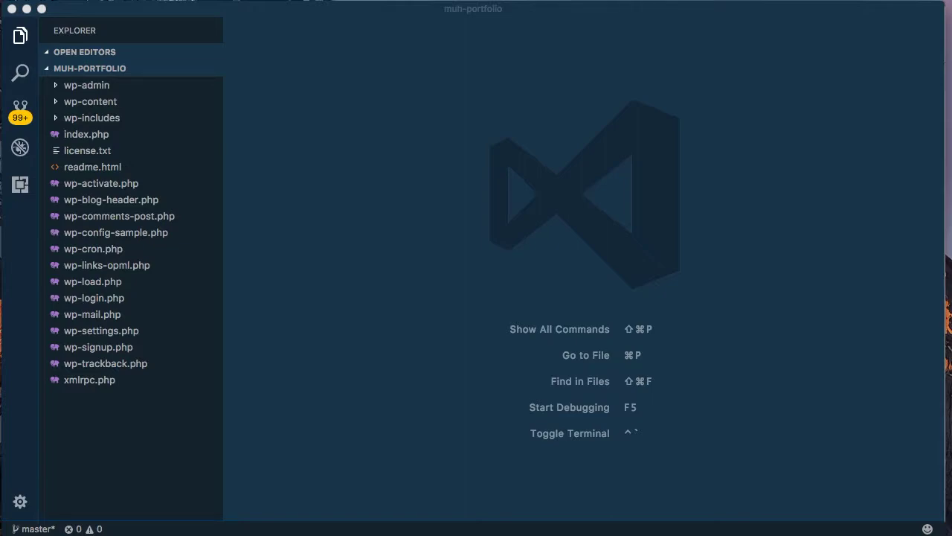
- Bring the VS Code project window forward, then switch to the WordPress.org download page in Chrome
click(879, 170)
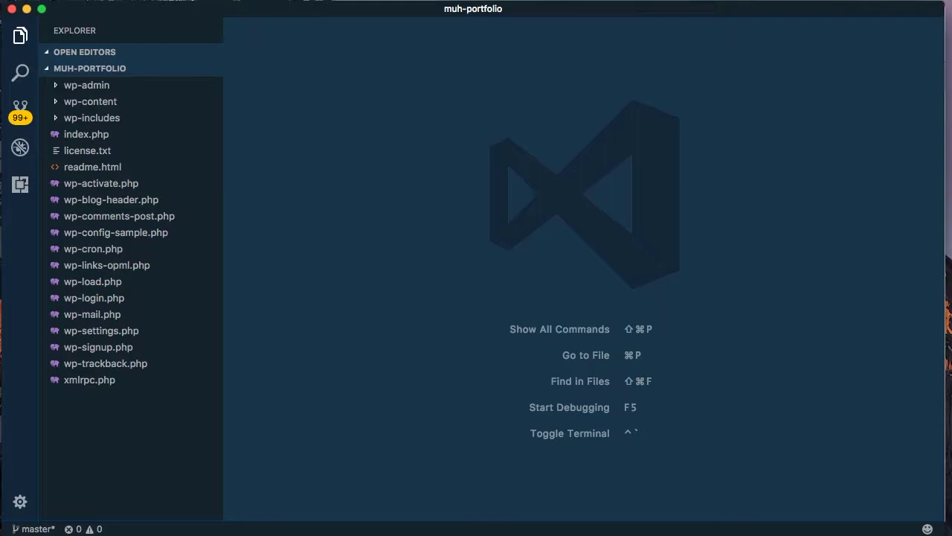
key(super+Tab)
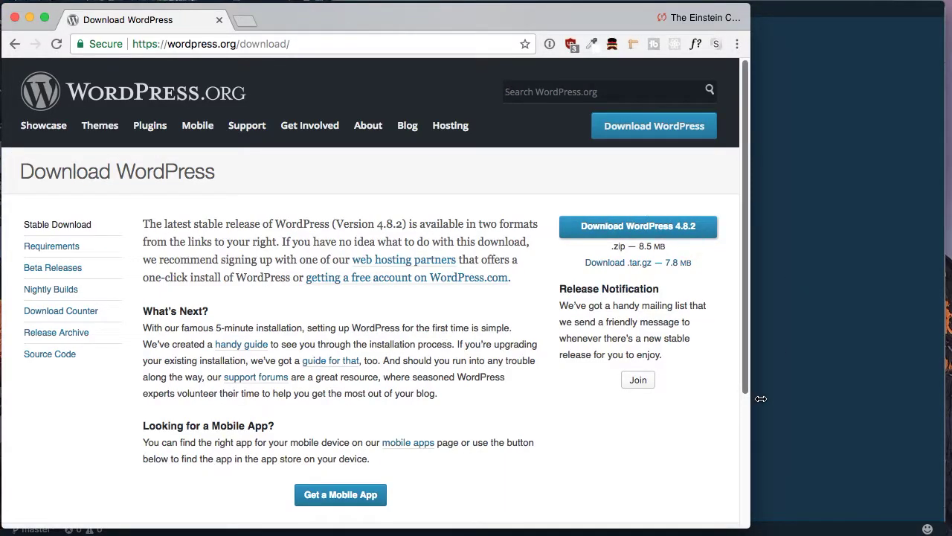
- Briefly visit wordpress.com in a new tab, then download the WordPress 4.8.2 zip
drag(749, 399, 934, 373)
click(244, 22)
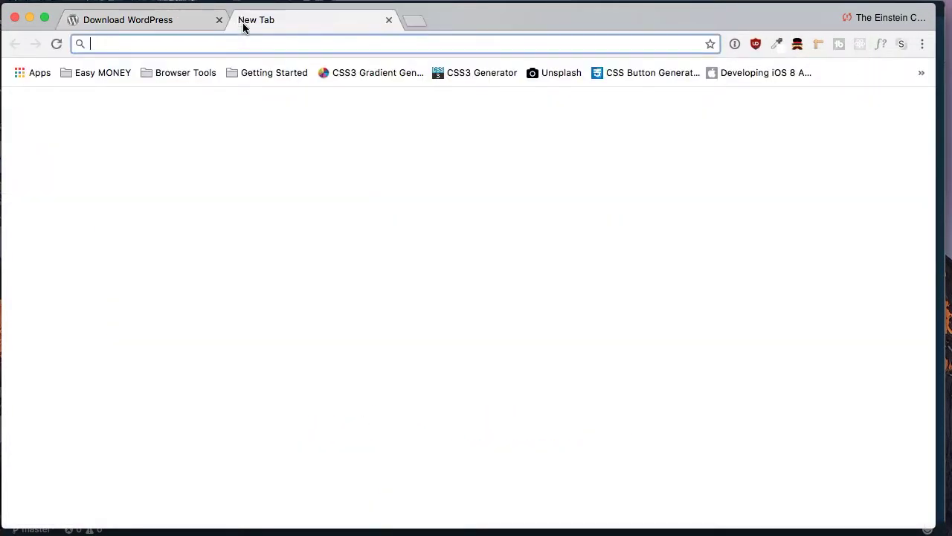
text(wordpress.c)
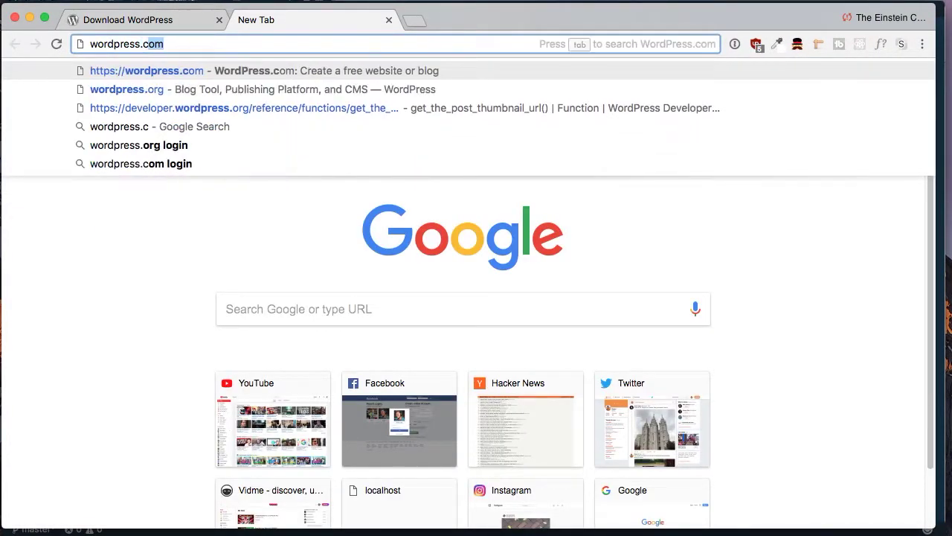
key(Return)
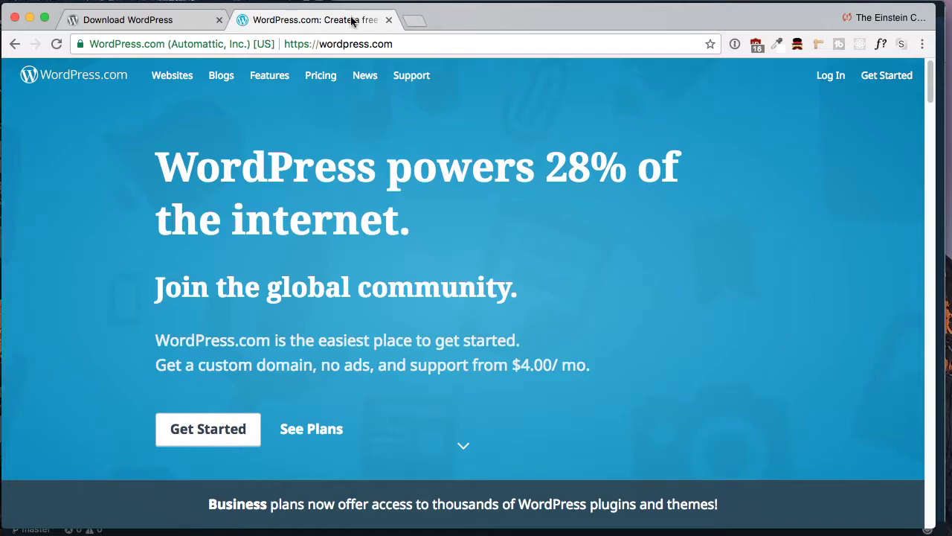
click(388, 20)
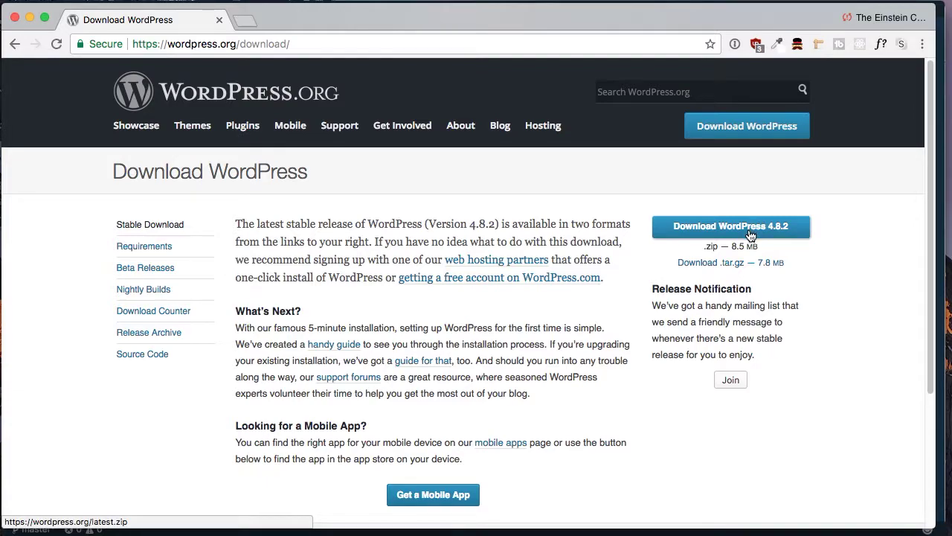
click(747, 232)
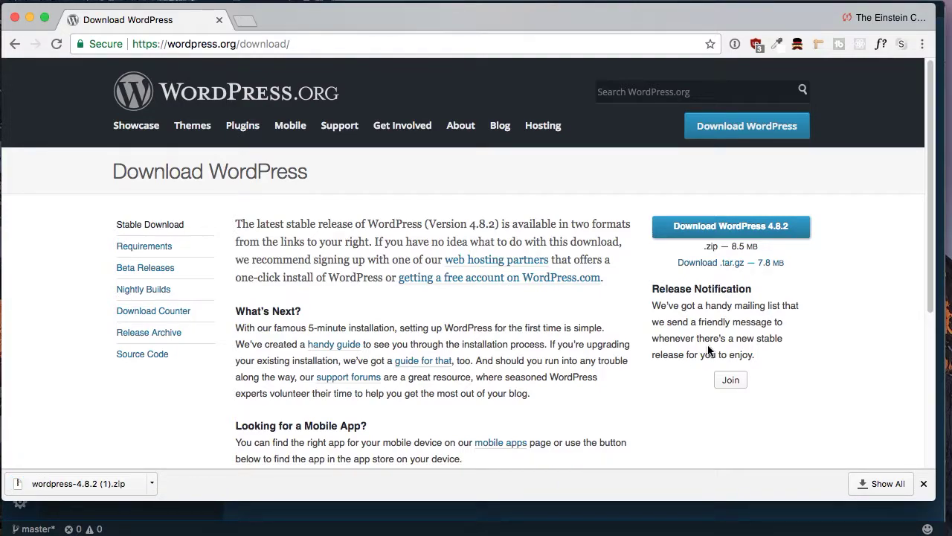
- Extract the WordPress 4.8.2 zip from the download bar, check the Downloads folder, then close Finder
click(93, 484)
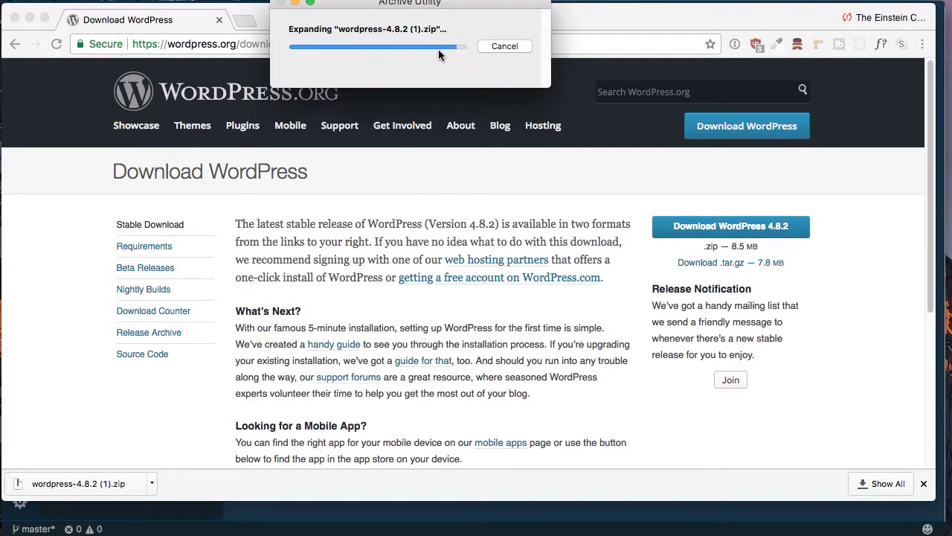
drag(30, 113, 447, 30)
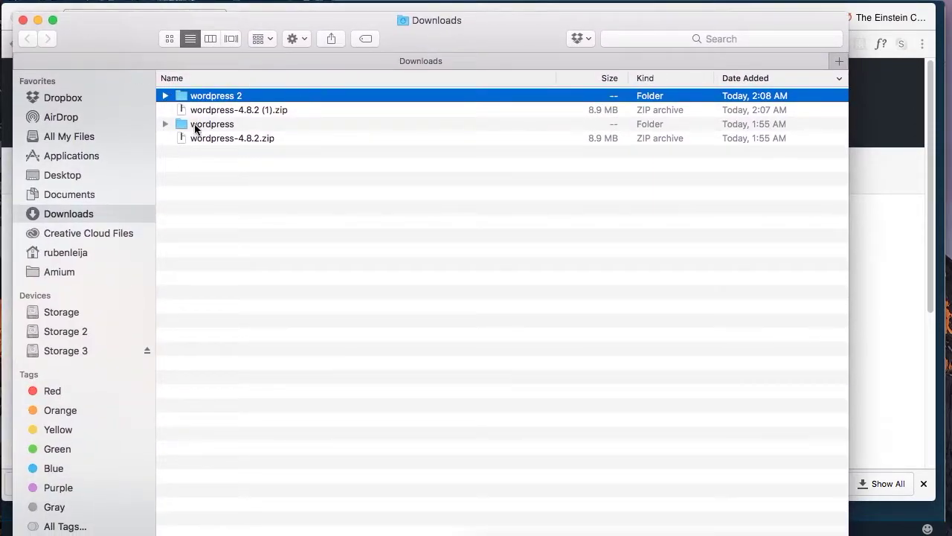
click(23, 20)
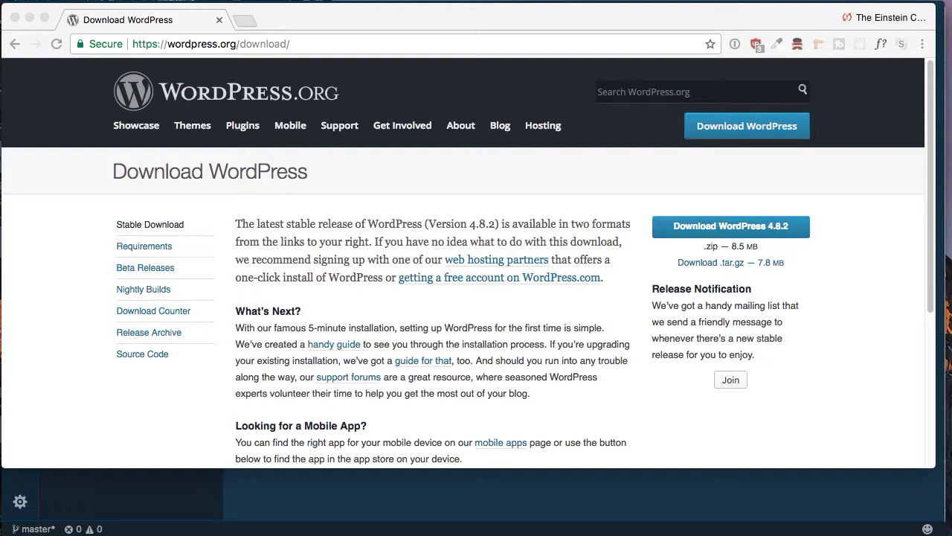
- Switch to Sequel Pro, connected to the localhost MySQL 5.5.55 server
key(super+Tab)
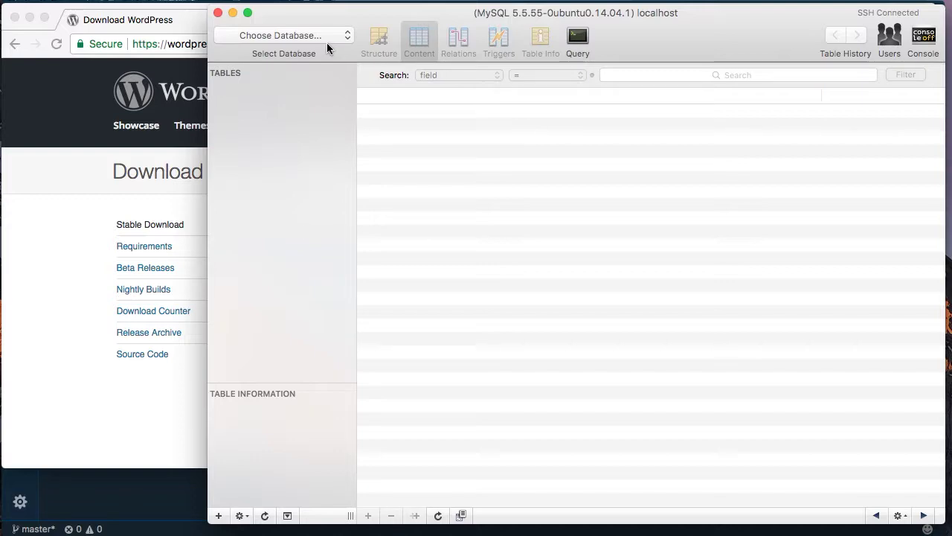
- Add a new database named my_site with UTF-8 Unicode (utf8) encoding
drag(662, 21, 661, 21)
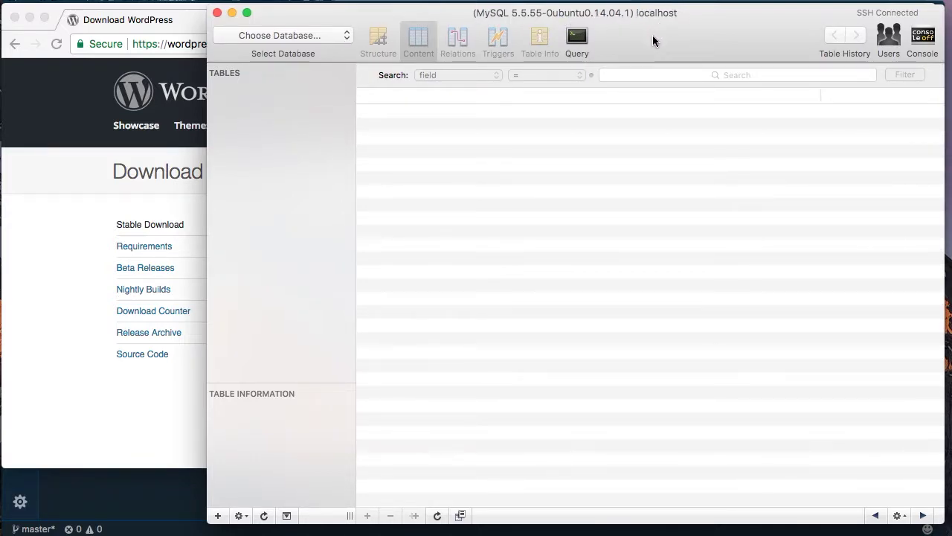
click(315, 35)
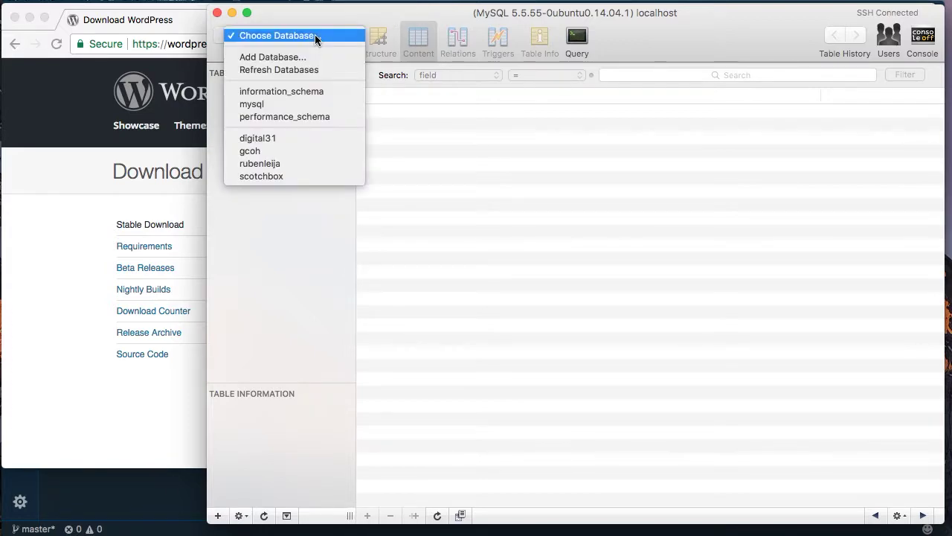
click(307, 39)
click(305, 35)
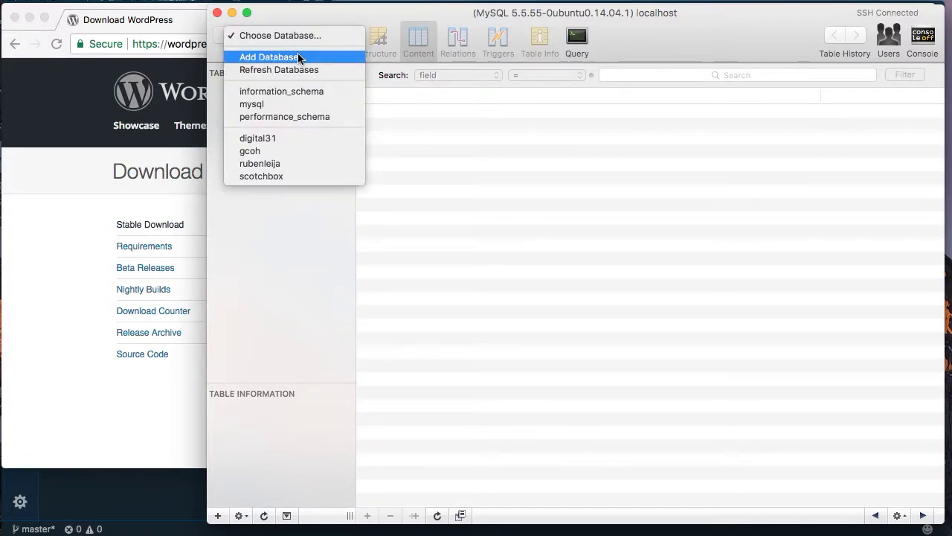
click(298, 58)
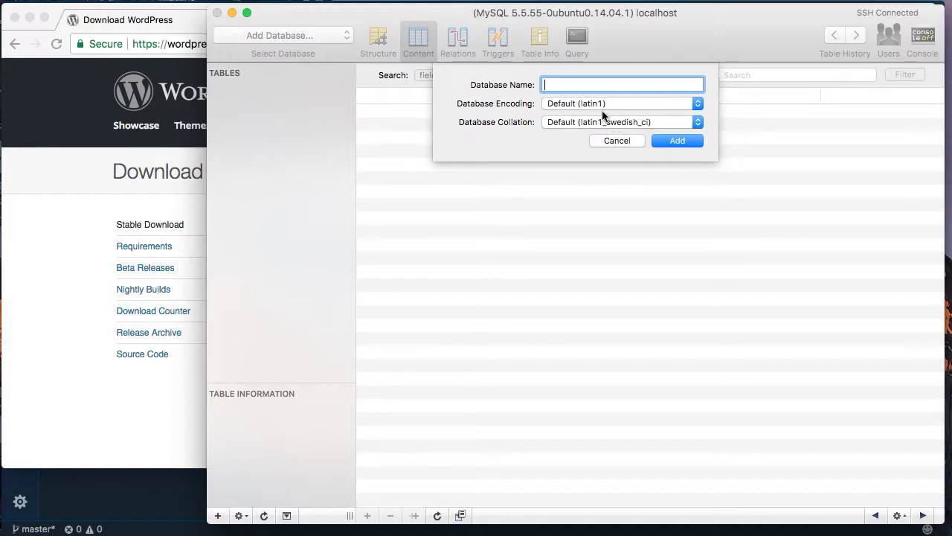
click(600, 104)
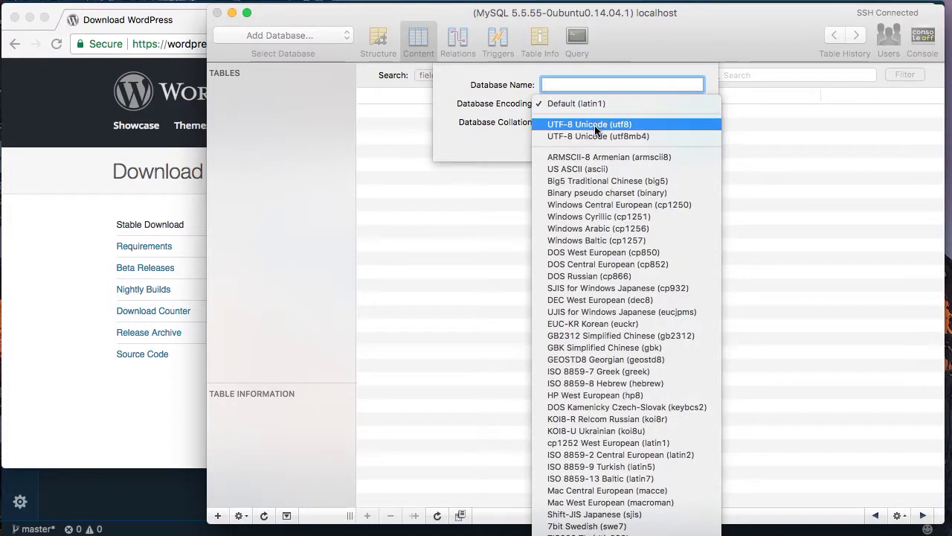
click(594, 126)
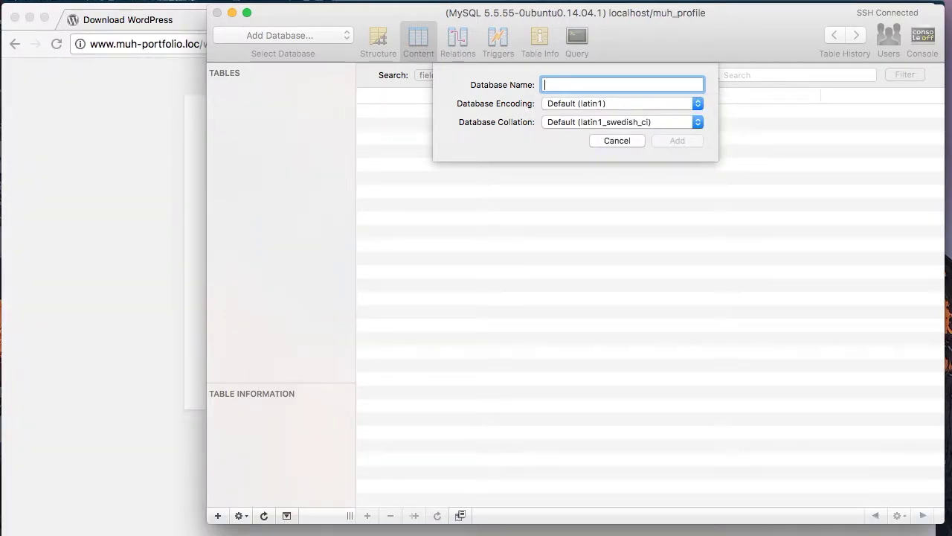
text(mys)
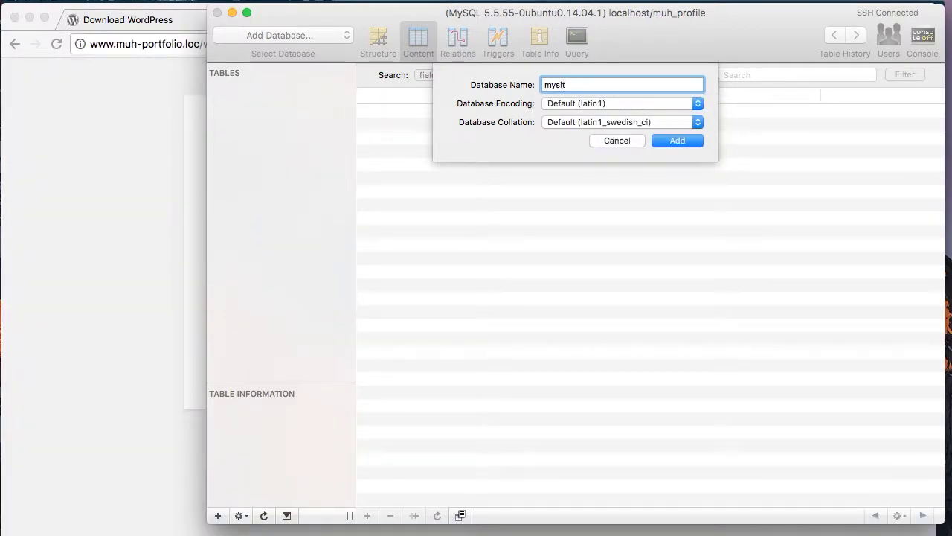
key(BackSpace)
text(_site)
click(645, 104)
click(670, 141)
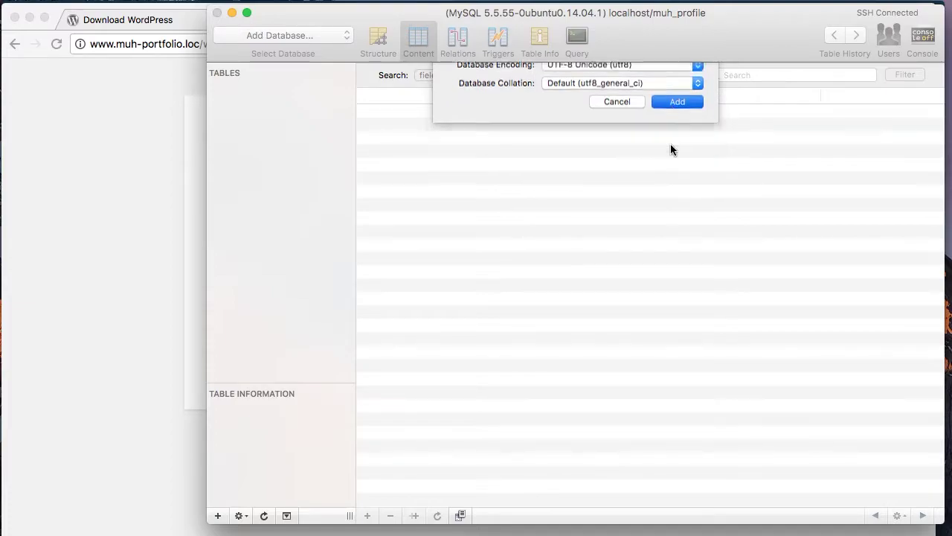
click(204, 44)
drag(203, 44, 395, 54)
key(BackSpace)
key(Return)
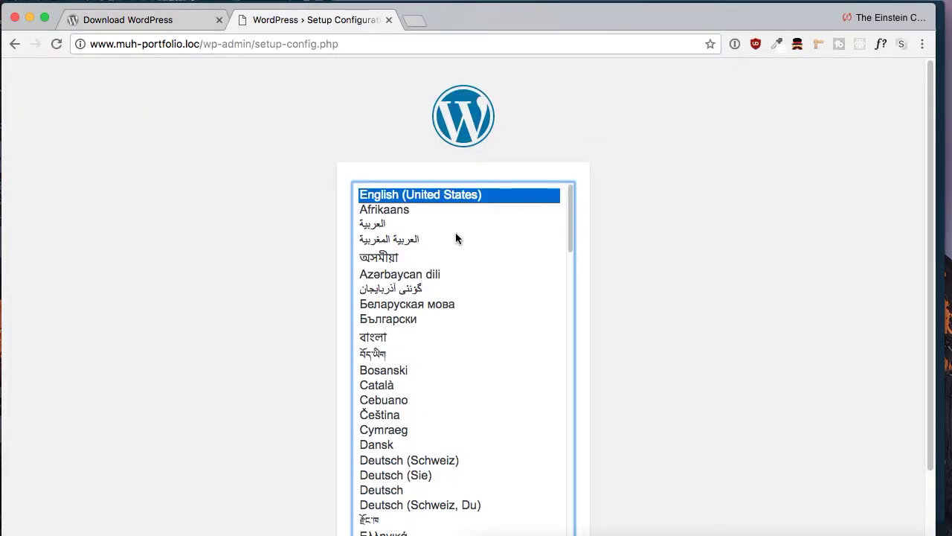
- Choose English (United States) as the setup language and begin entering database details
scroll(703, 294, down, 2)
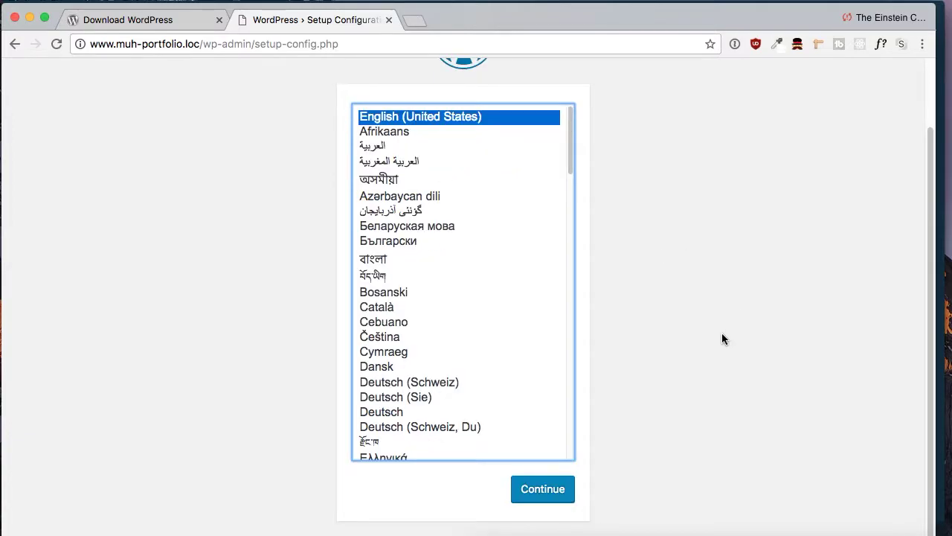
scroll(688, 398, up, 1)
scroll(655, 432, down, 1)
click(533, 491)
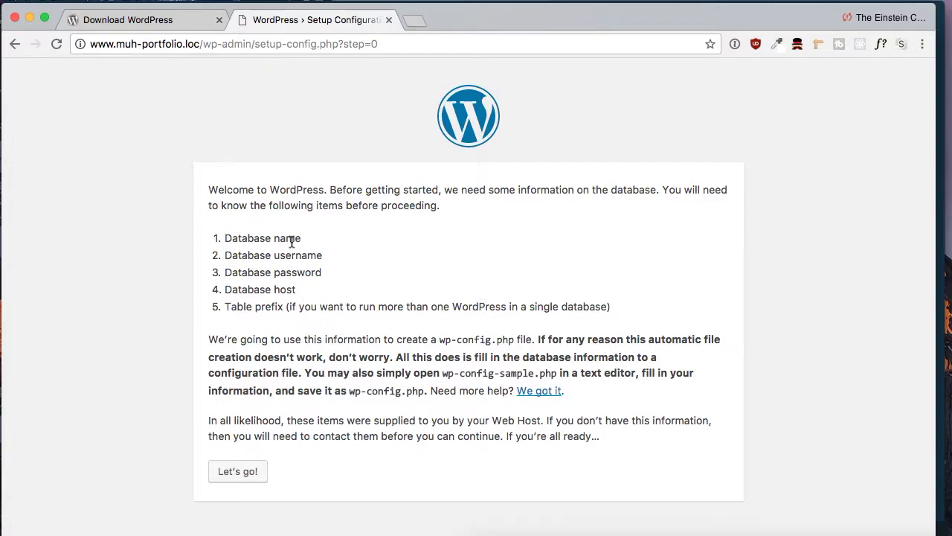
click(243, 475)
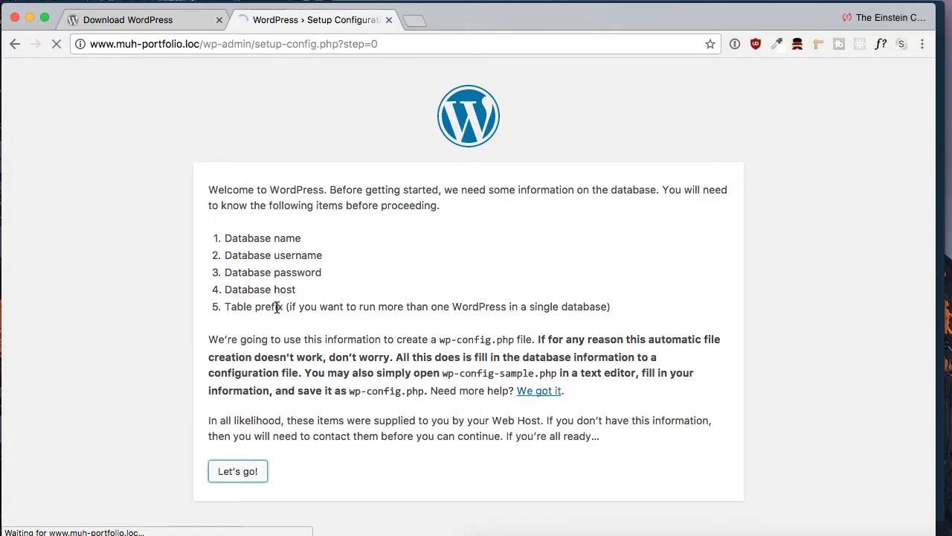
- Set the database name to my_site, enter the database password, and submit
double_click(369, 249)
text(my_site)
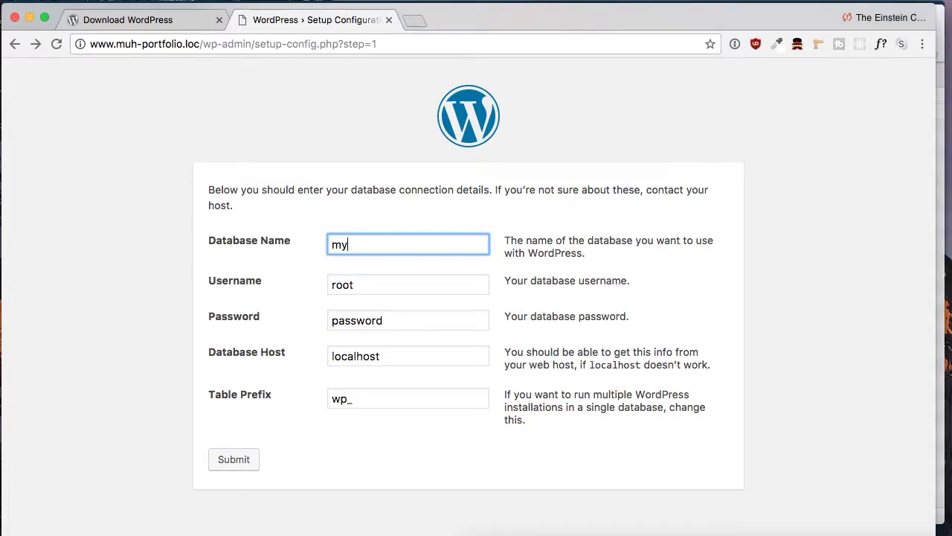
double_click(363, 320)
text(root)
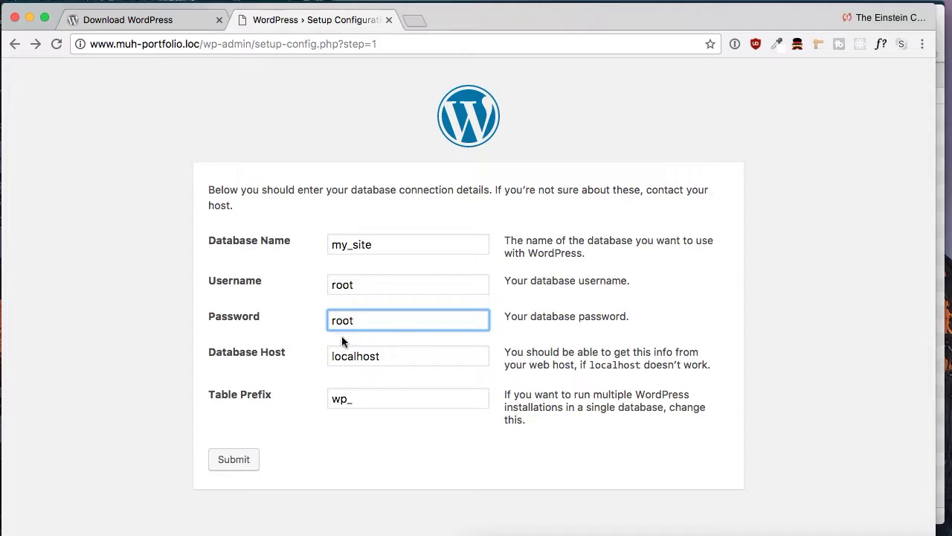
click(226, 457)
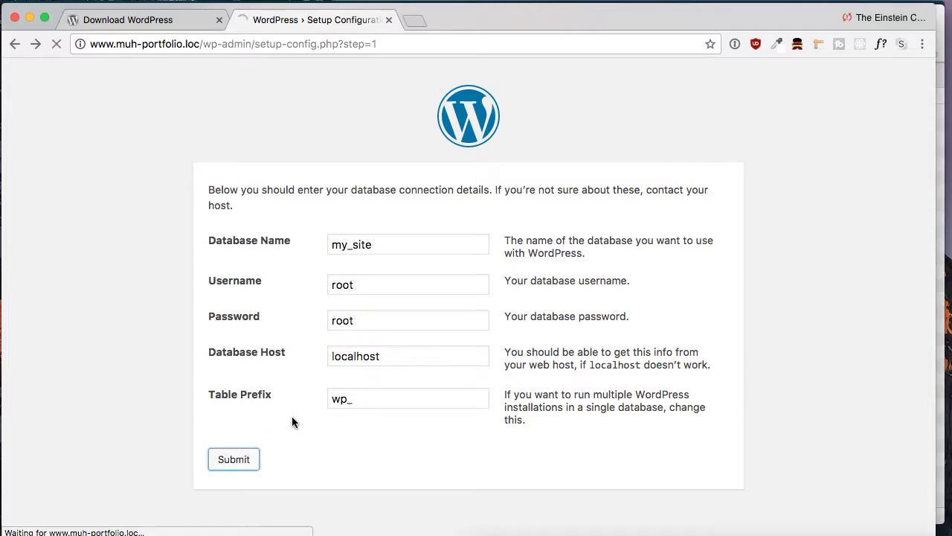
- Run the WordPress install and close the old download tab
drag(214, 190, 330, 189)
click(240, 249)
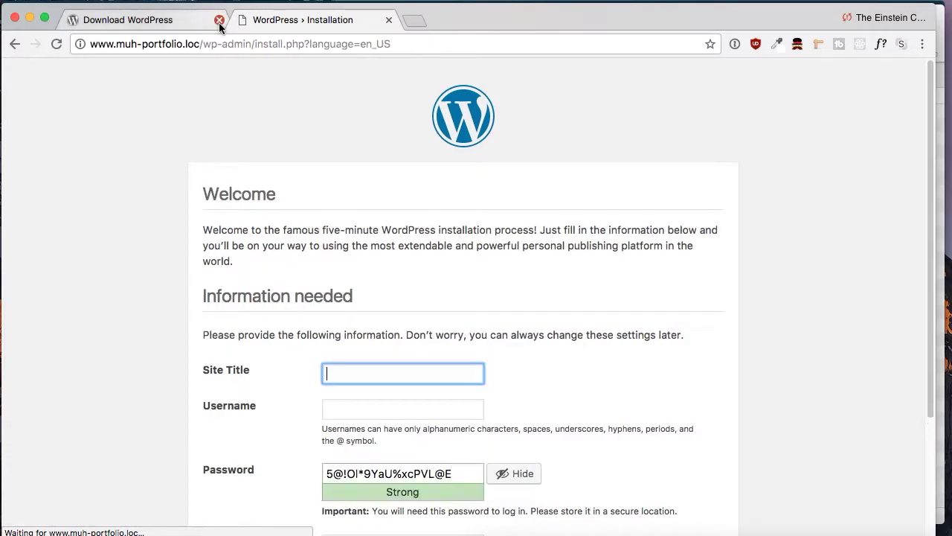
click(220, 22)
scroll(351, 335, down, 5)
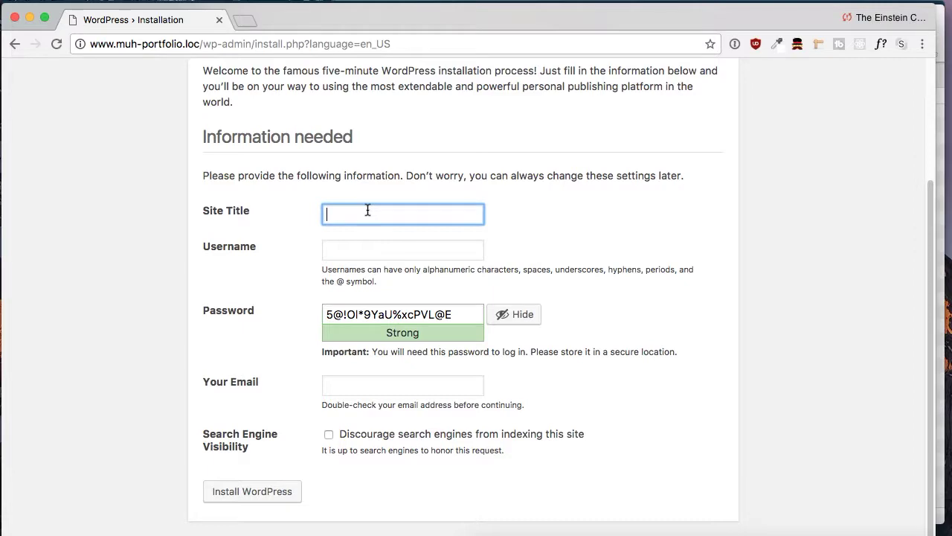
- Enter the site title and the admin username
text(Ruben)
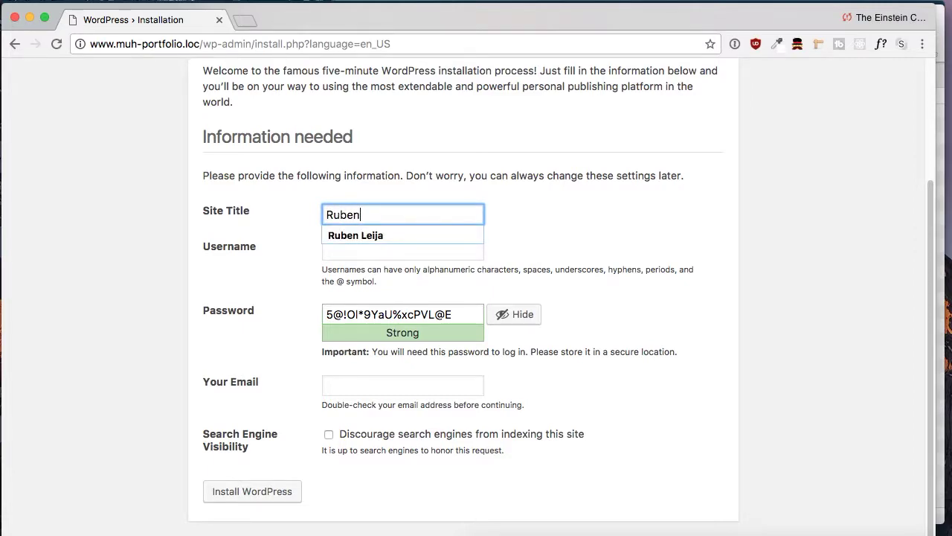
key(Down)
key(Return)
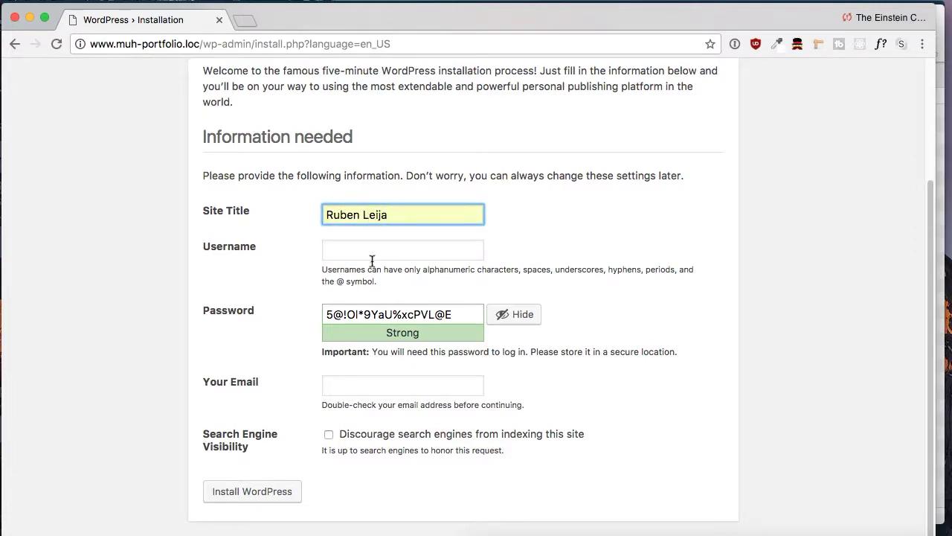
click(371, 254)
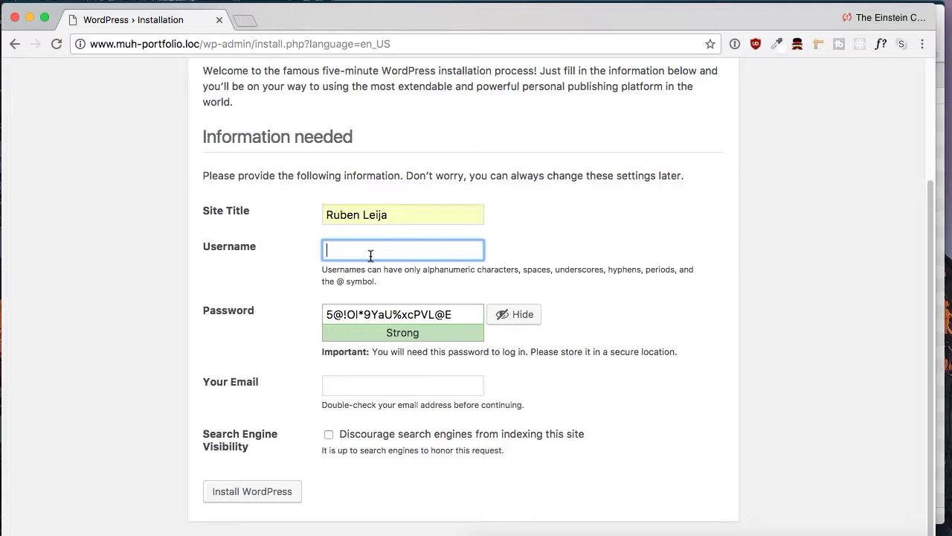
text(rleija)
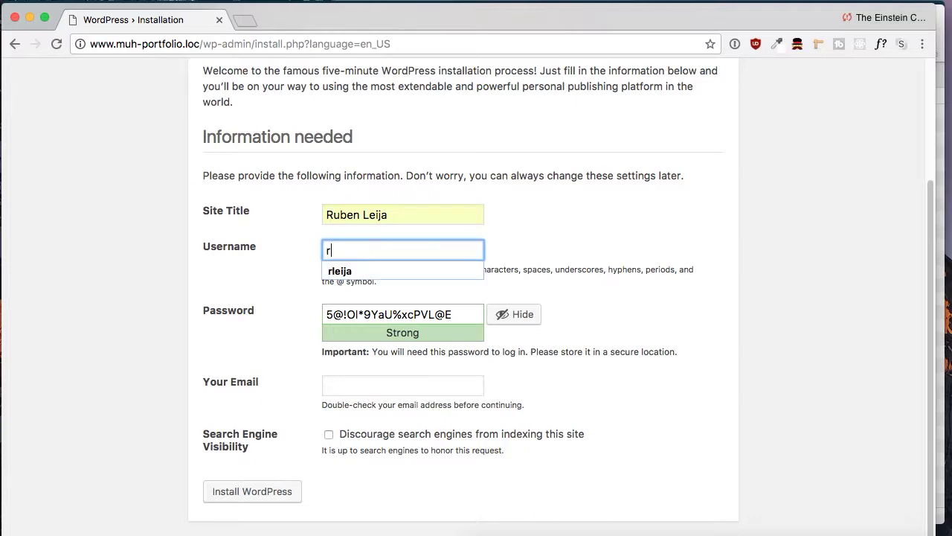
- Keep the generated password, fill in the admin e-mail from a suggestion, and install WordPress
triple_click(333, 317)
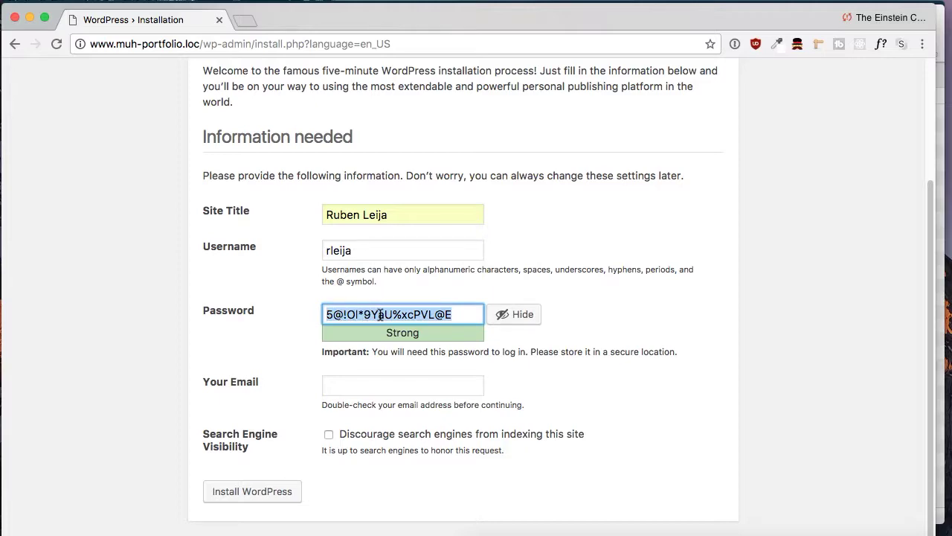
click(425, 389)
key(Escape)
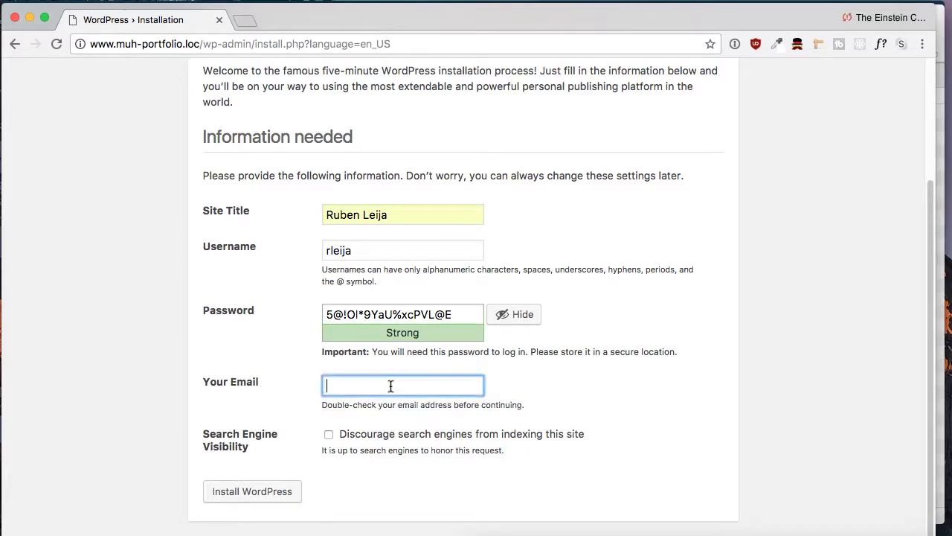
click(389, 385)
click(399, 409)
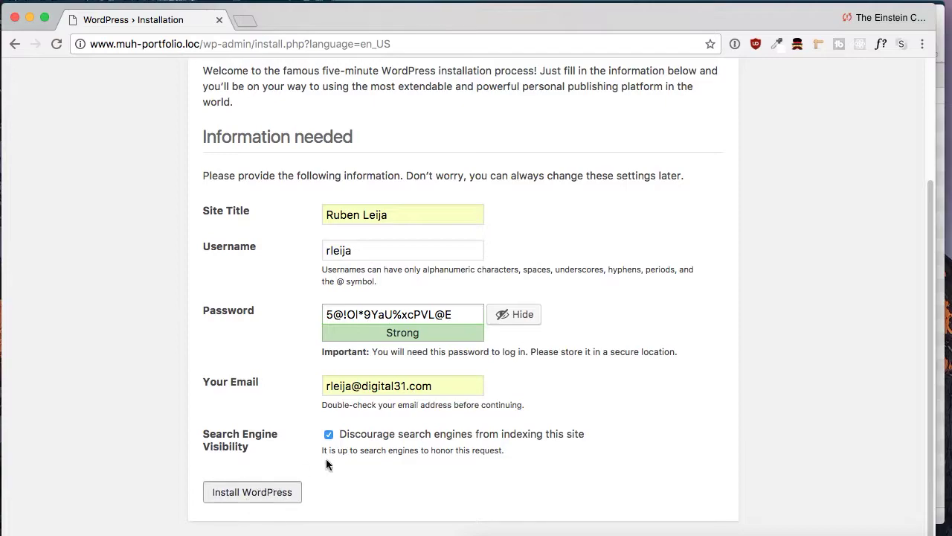
click(250, 496)
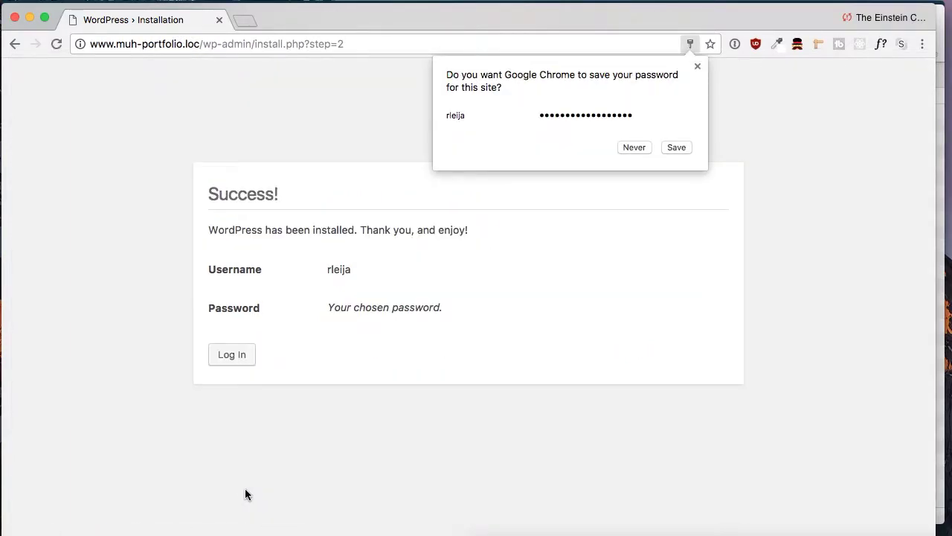
- Log in with the new admin username and pasted password, then visit the site's front page
click(238, 360)
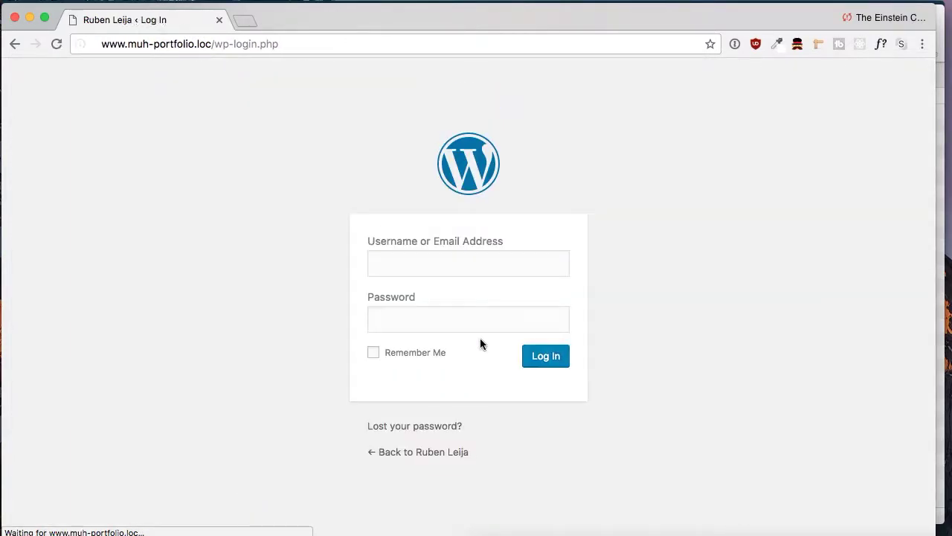
text(rle)
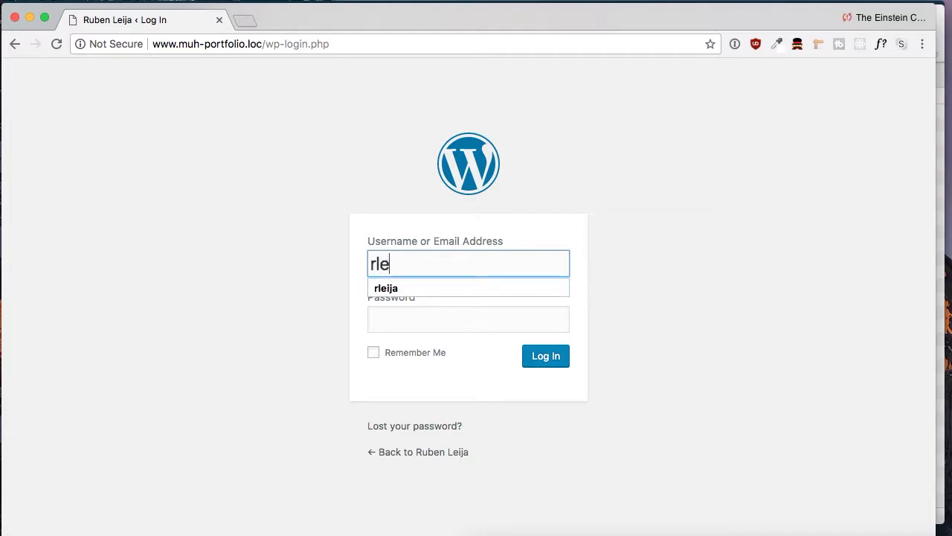
text(ija)
click(409, 319)
key(super+v)
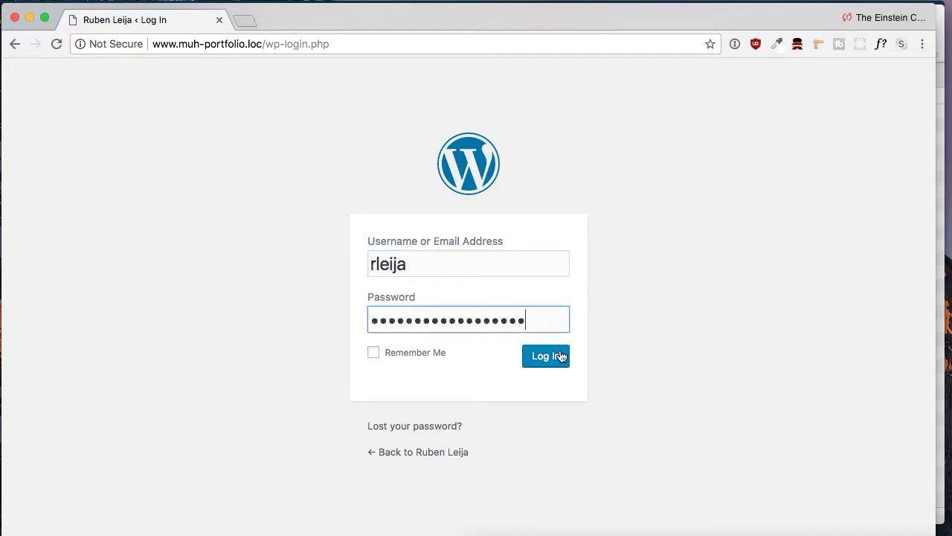
click(554, 361)
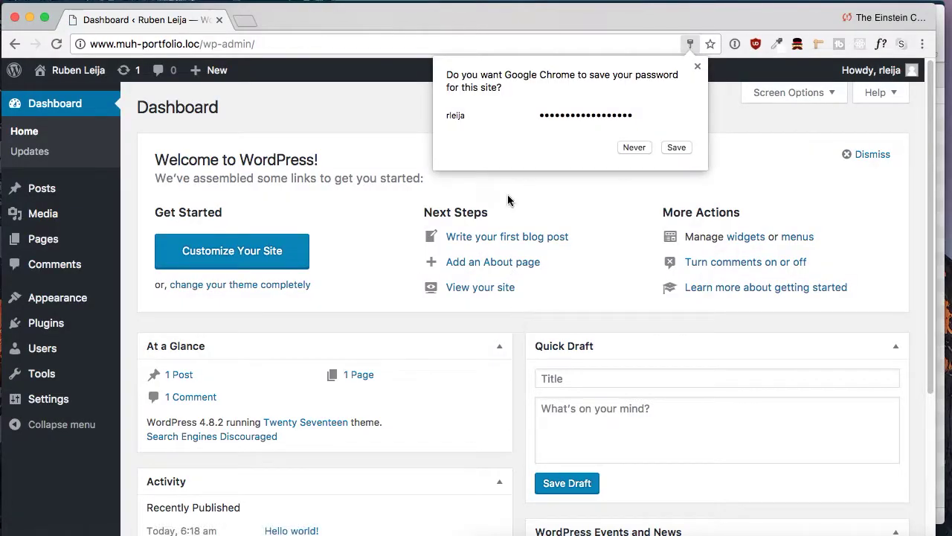
click(698, 68)
click(75, 75)
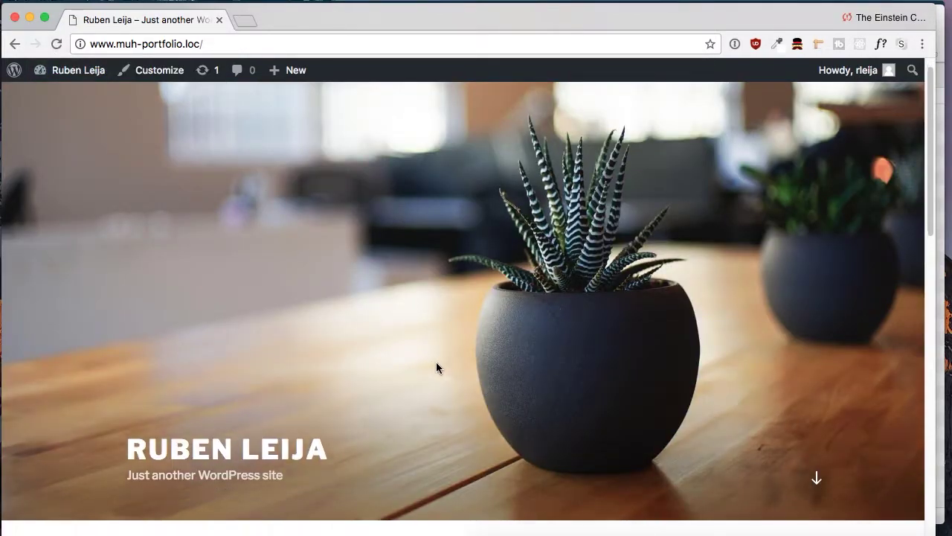
scroll(436, 367, down, 10)
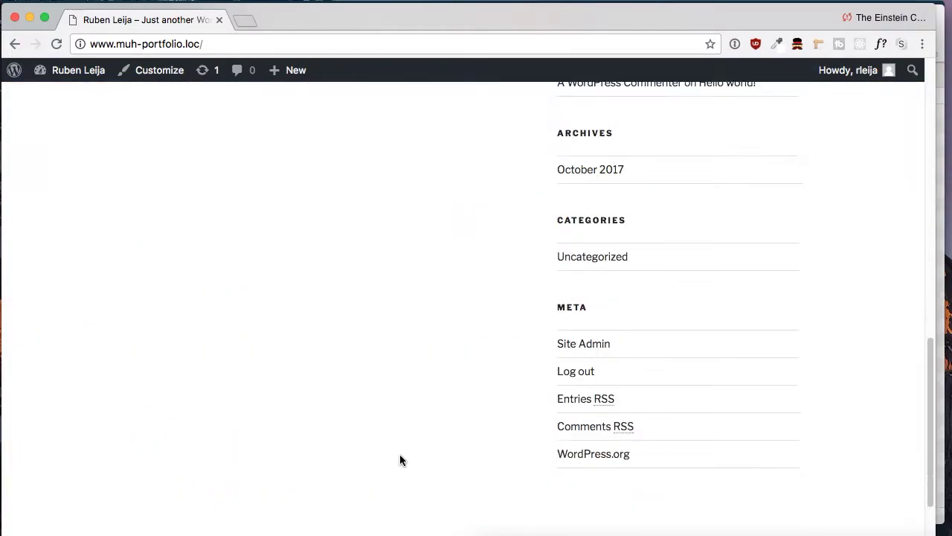
scroll(400, 455, up, 5)
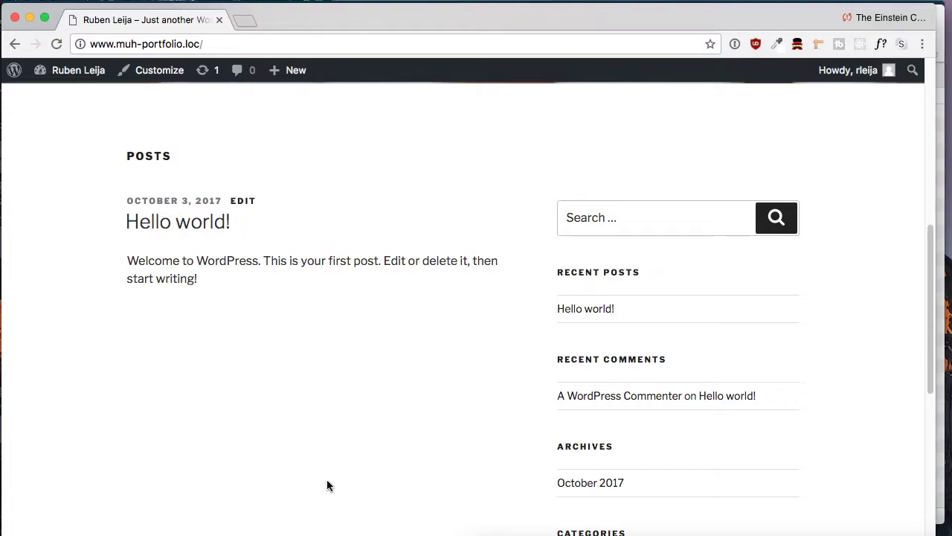
scroll(326, 482, up, 4)
scroll(324, 482, up, 1)
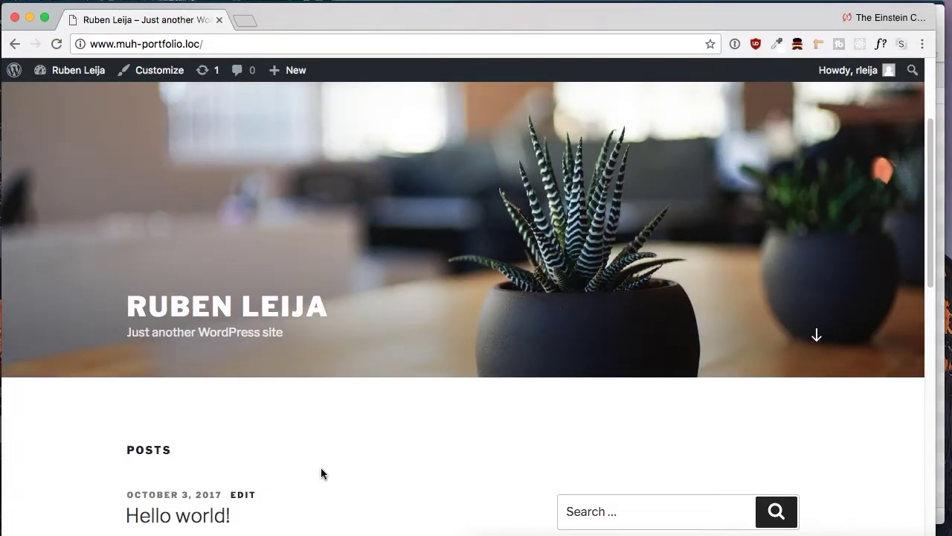